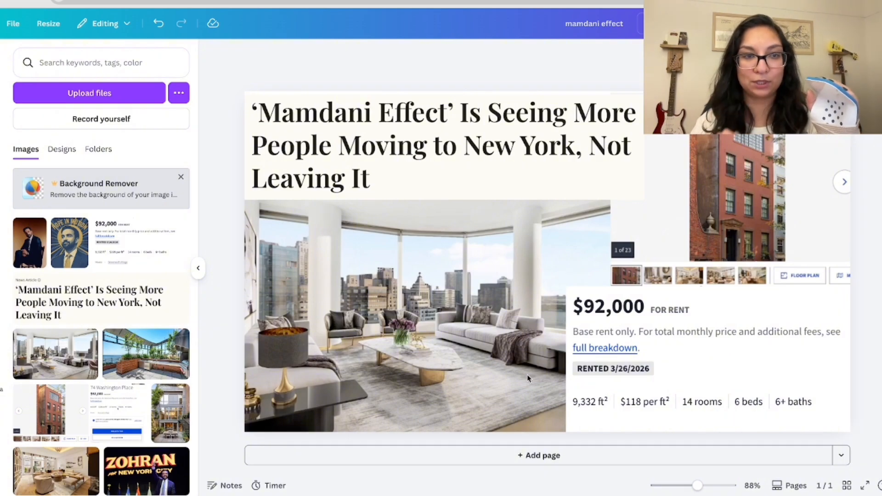
click(69, 243)
drag(574, 252, 575, 270)
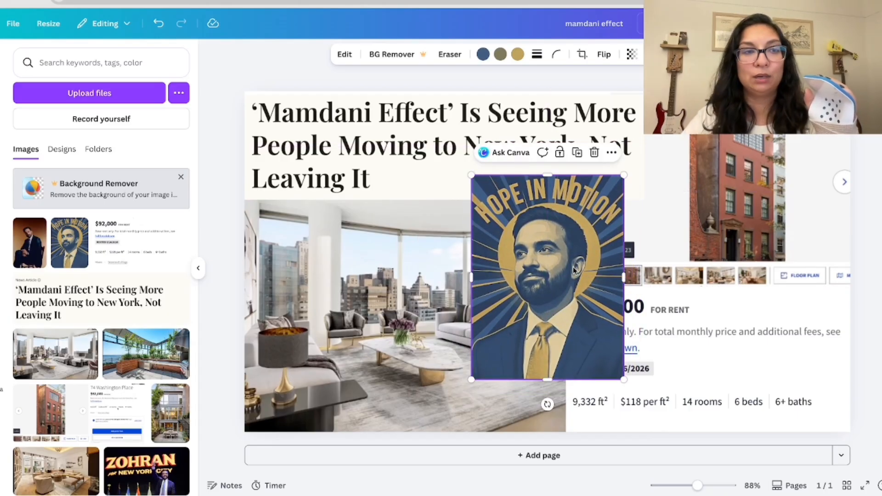
key(Delete)
- Add the uploaded portrait of the seated man and scale it to fit over the right part of the living-room photo
click(34, 247)
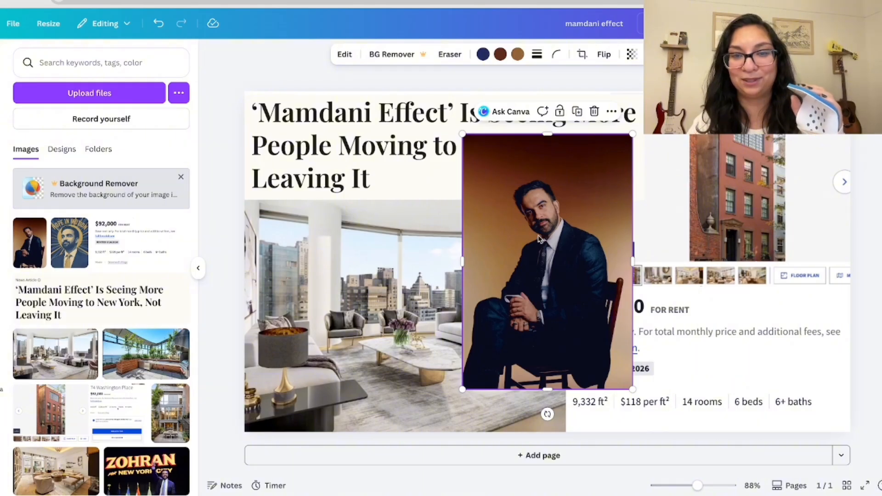
mouse_move(543, 239)
mouse_down()
mouse_move(512, 252)
mouse_move(536, 235)
mouse_up()
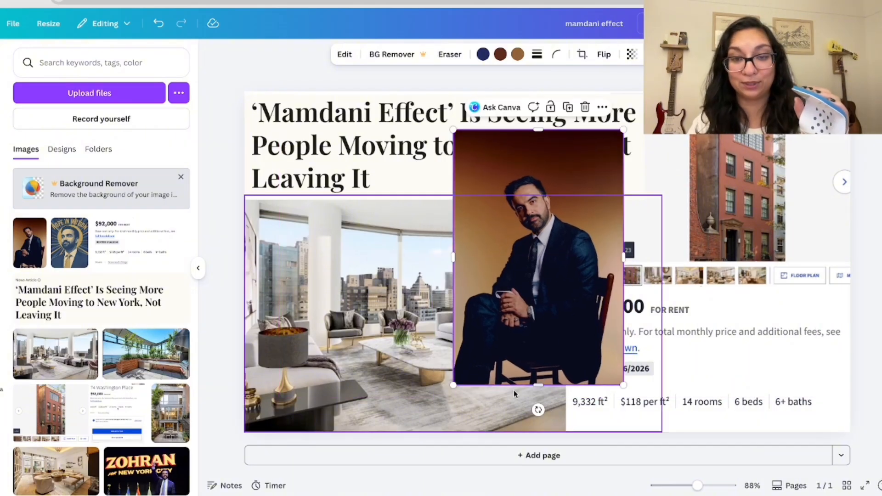
drag(454, 130, 428, 112)
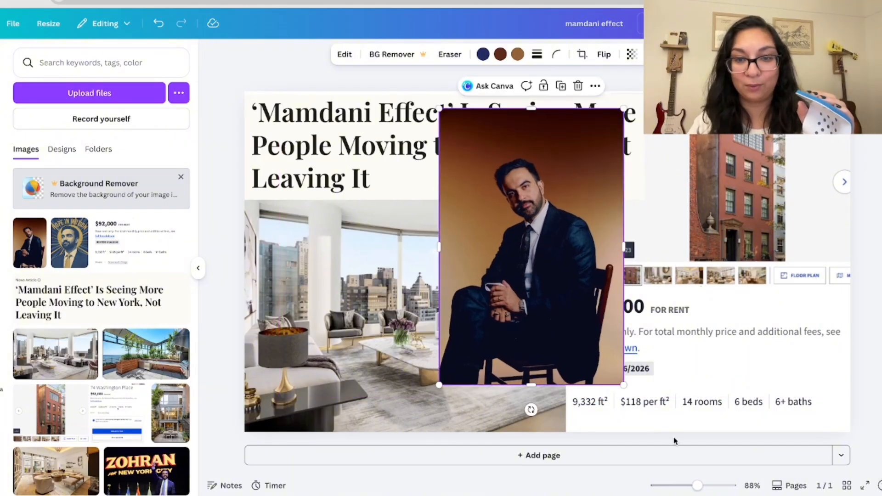
drag(624, 385, 640, 409)
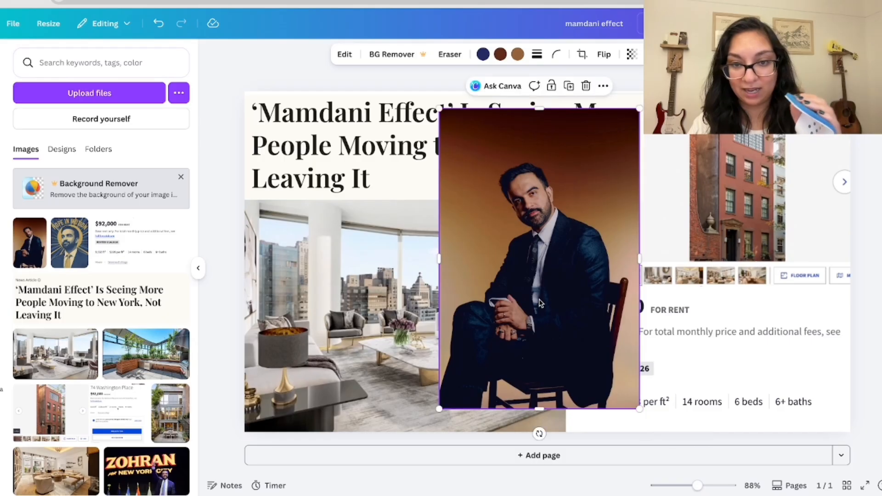
drag(547, 308, 475, 327)
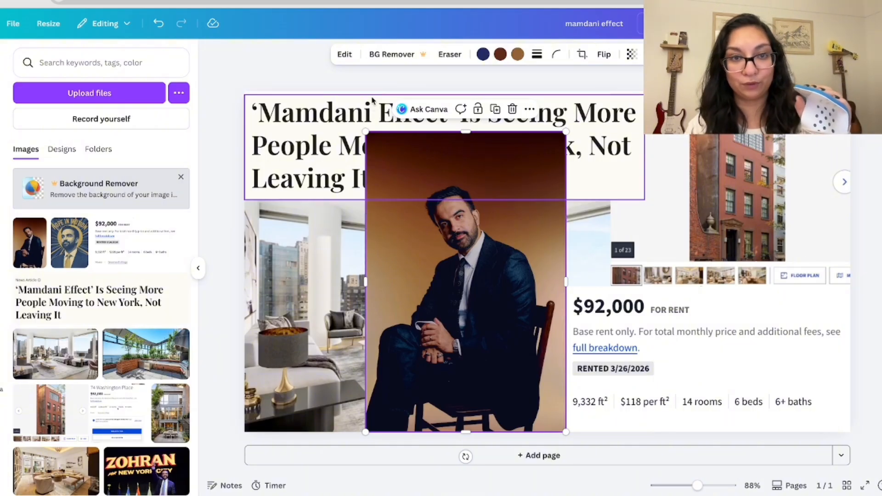
drag(365, 132, 419, 212)
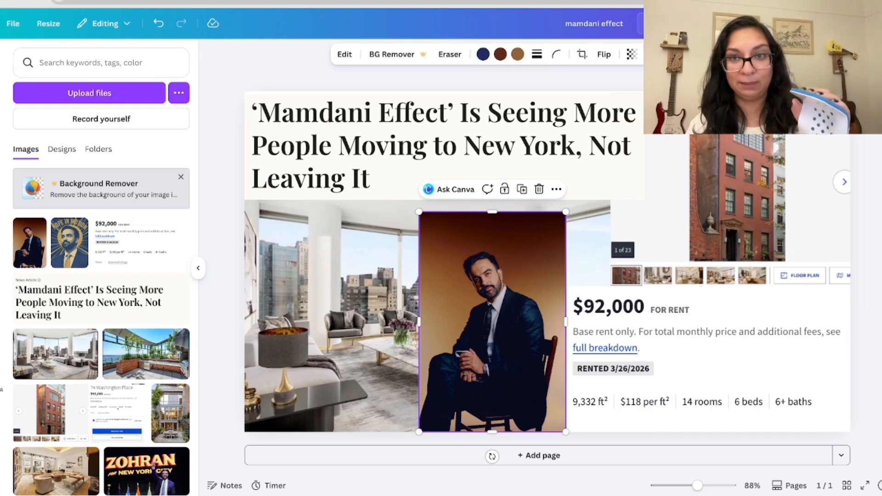
click(677, 24)
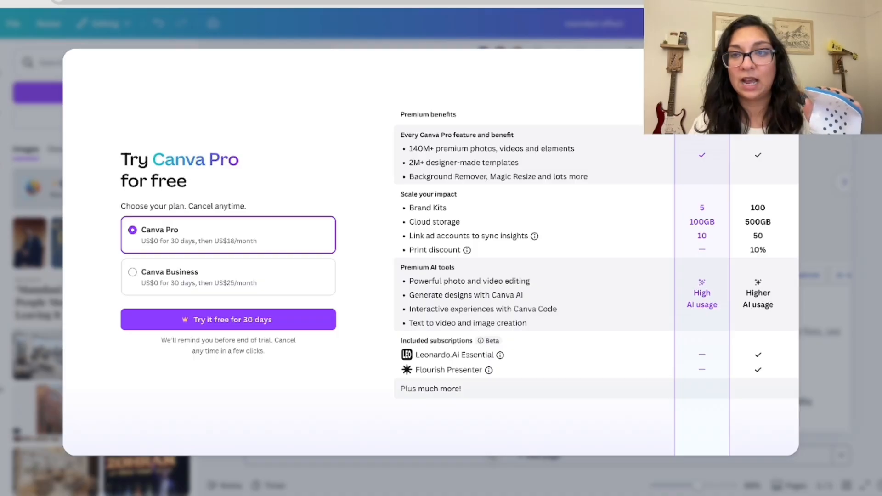
click(782, 66)
mouse_move(495, 346)
mouse_down()
mouse_move(475, 337)
mouse_move(483, 346)
mouse_up()
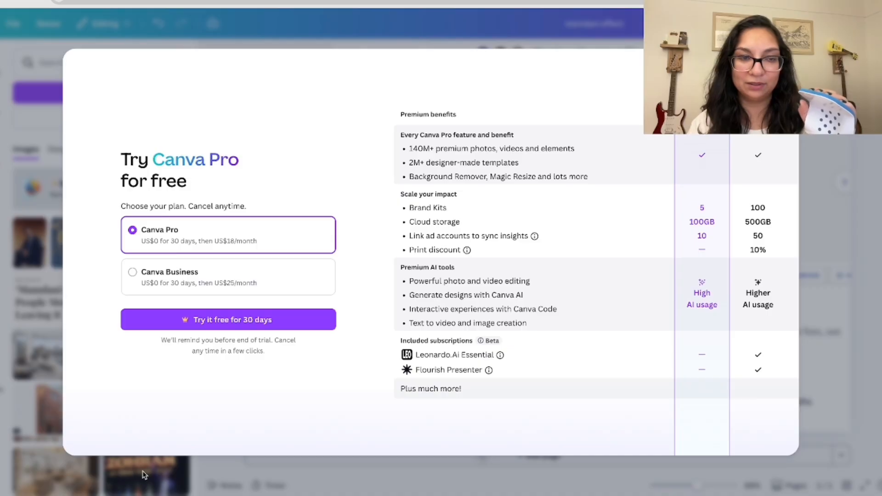
click(782, 66)
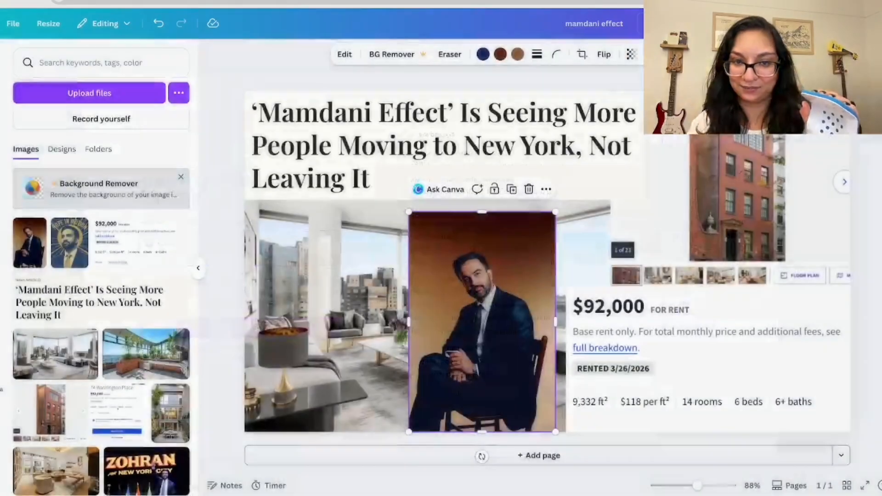
- Move the seated portrait back toward the rent listing and enlarge it until its upper edge overlaps the headline
drag(495, 351, 506, 346)
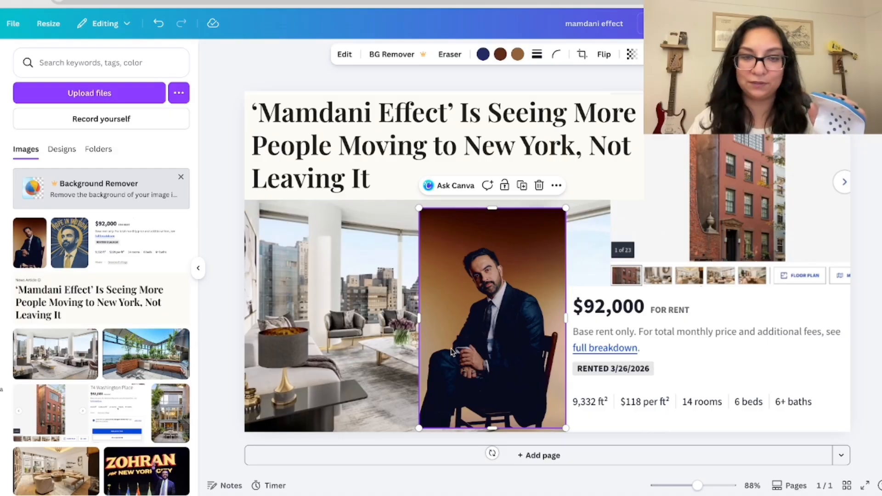
drag(419, 209, 396, 173)
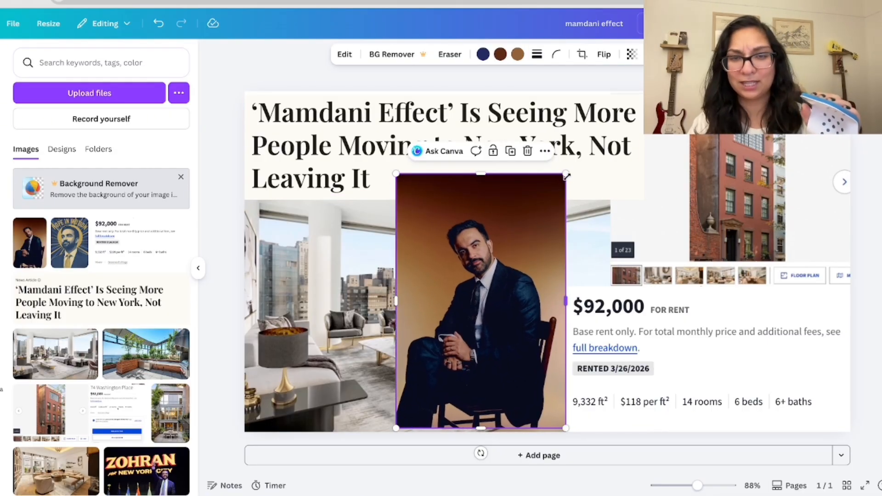
drag(566, 176, 571, 174)
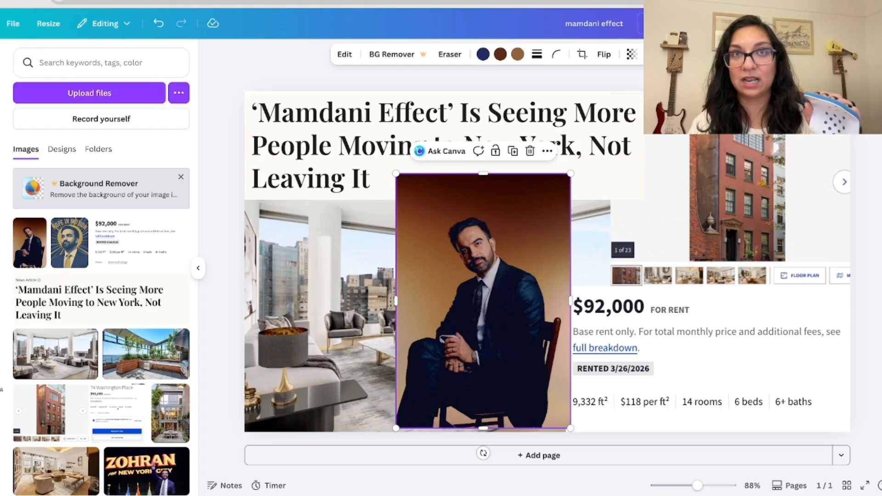
key(Escape)
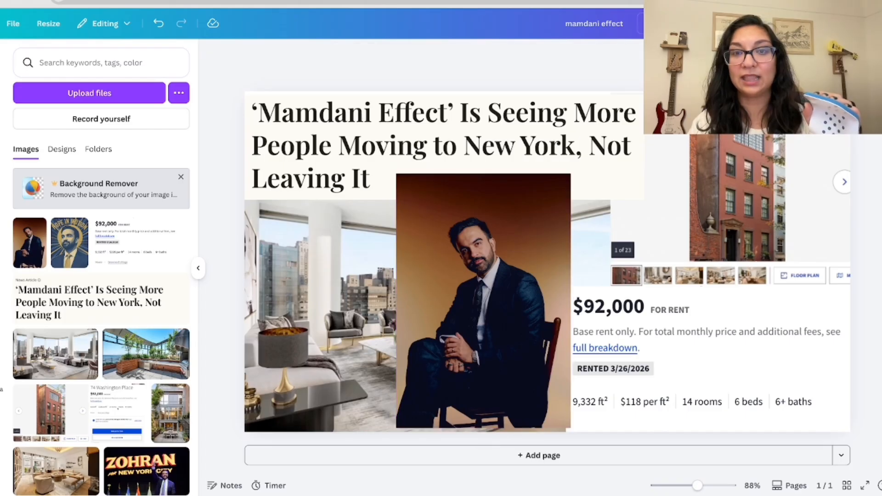
- Try to remove the seated portrait's background with the BG Remover, and dismiss the Canva Pro trial offer
click(472, 295)
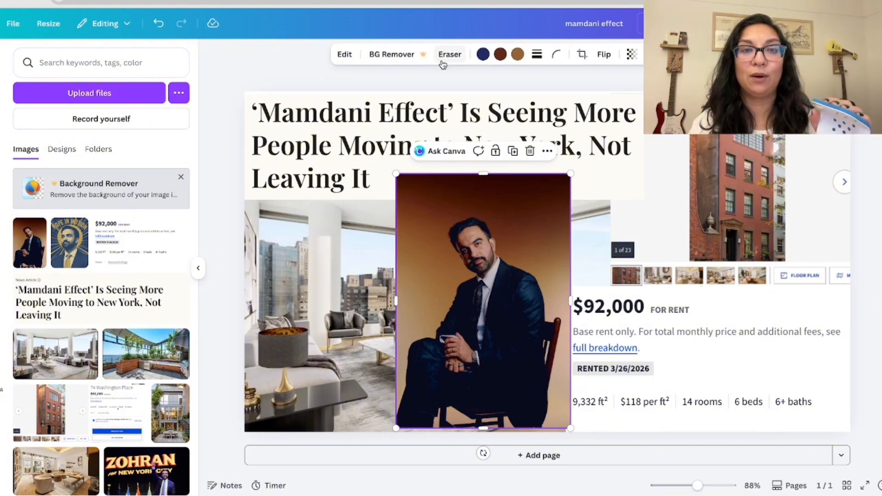
click(397, 55)
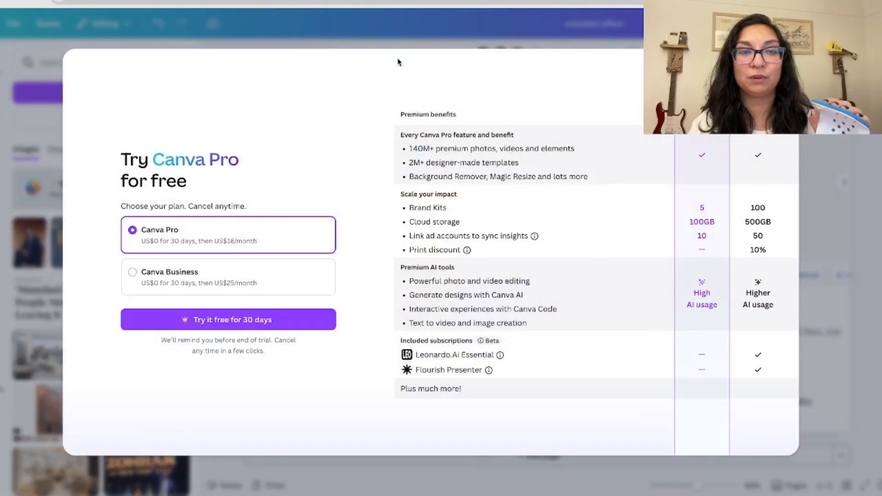
click(782, 66)
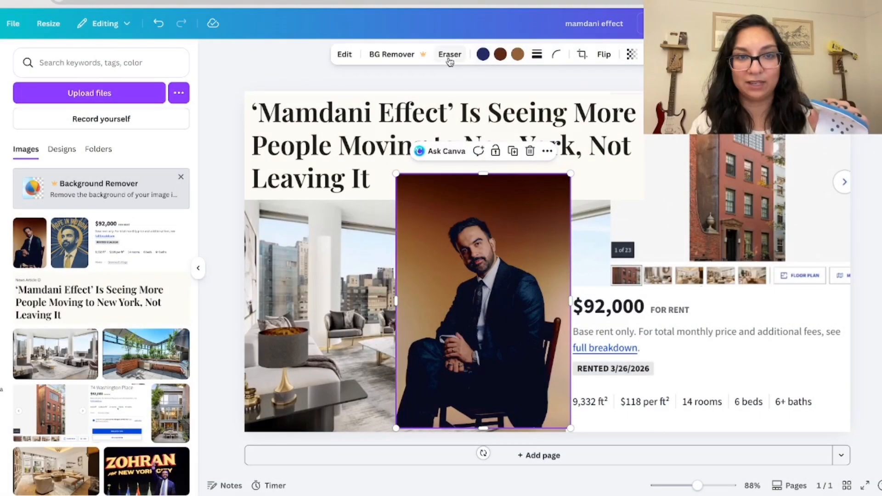
- Erase the background strip along the portrait's left edge beside the legs, using the Pixel Eraser at size 15
click(450, 55)
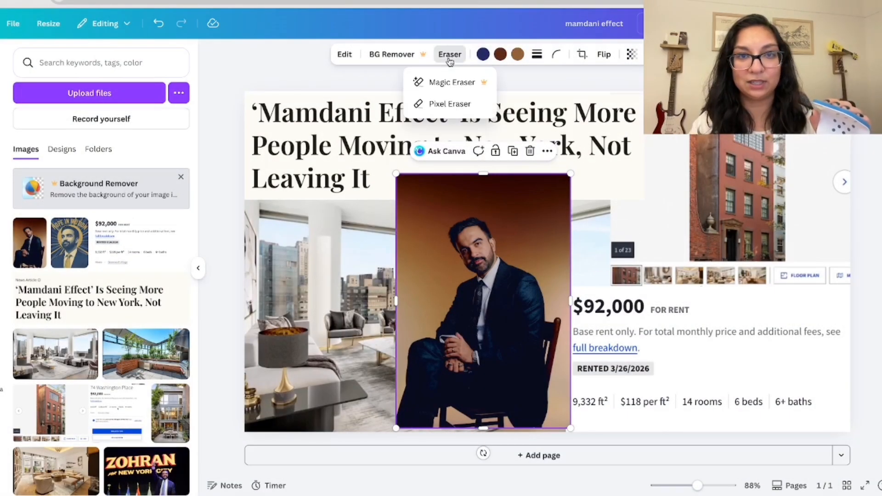
click(449, 104)
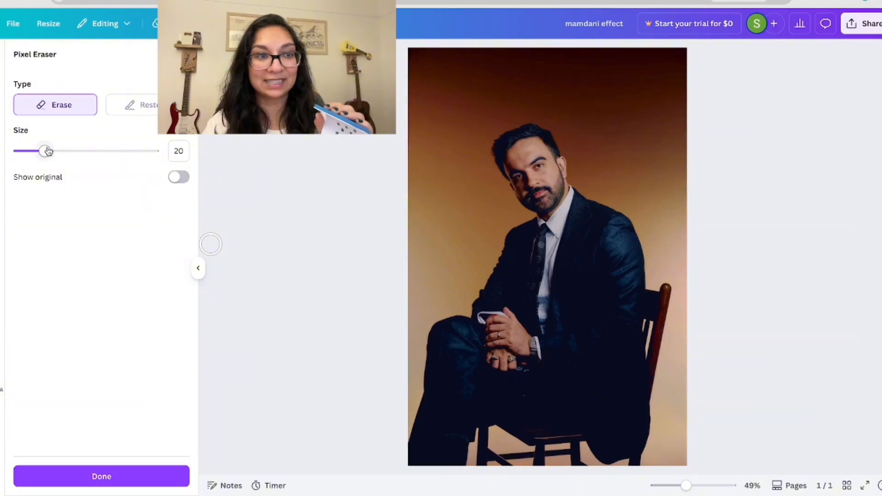
drag(45, 155, 38, 157)
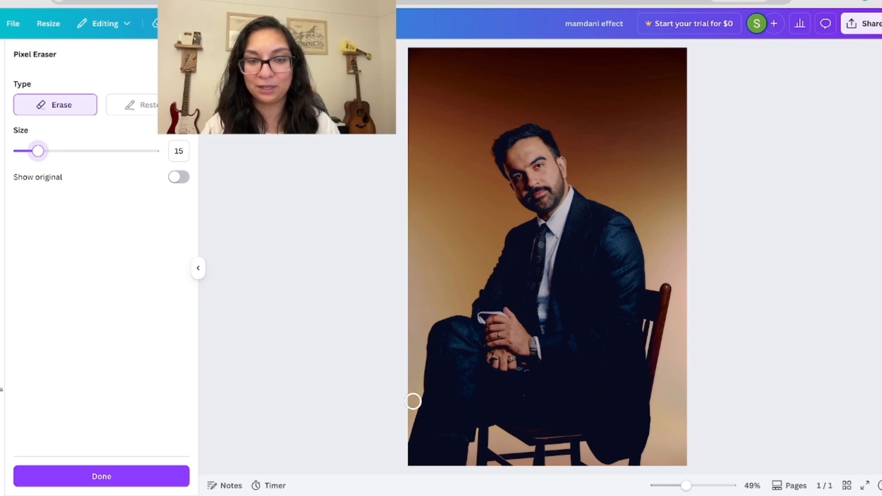
drag(408, 396, 406, 431)
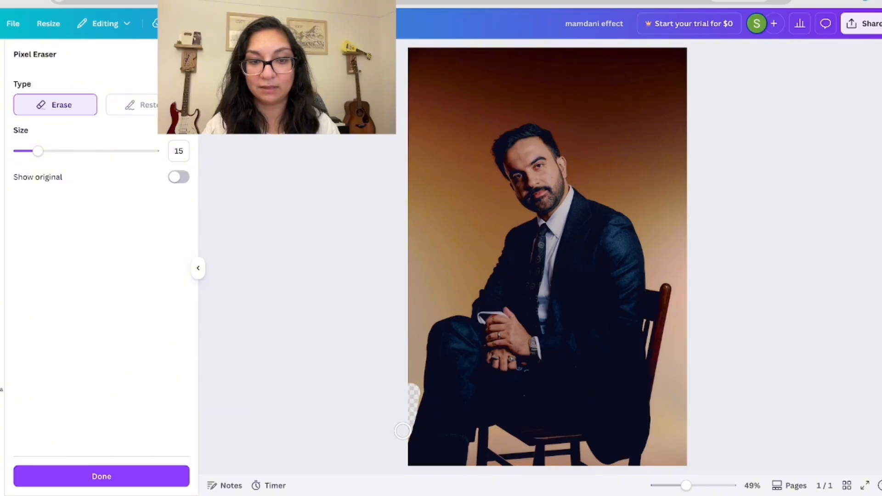
mouse_move(414, 386)
mouse_down()
mouse_move(403, 322)
mouse_move(416, 299)
mouse_move(416, 351)
mouse_up()
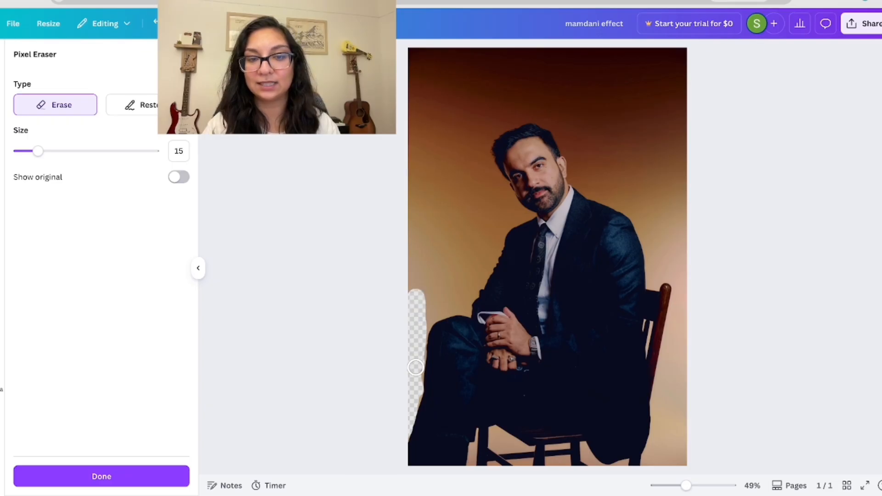
- Erase the portrait's background above the man and along the left of his arm, shoulder and head
mouse_move(426, 309)
mouse_down()
mouse_move(421, 322)
mouse_move(463, 307)
mouse_move(416, 288)
mouse_move(409, 229)
mouse_up()
mouse_move(410, 198)
mouse_down()
mouse_move(411, 49)
mouse_move(684, 54)
mouse_move(471, 66)
mouse_move(421, 113)
mouse_move(437, 77)
mouse_move(503, 69)
mouse_move(662, 102)
mouse_move(682, 134)
mouse_move(681, 164)
mouse_move(658, 122)
mouse_move(556, 87)
mouse_move(430, 88)
mouse_move(421, 227)
mouse_move(442, 97)
mouse_move(483, 93)
mouse_move(564, 108)
mouse_move(457, 111)
mouse_move(509, 88)
mouse_move(463, 99)
mouse_move(467, 108)
mouse_move(533, 104)
mouse_move(515, 99)
mouse_move(571, 104)
mouse_move(583, 109)
mouse_move(536, 101)
mouse_move(657, 132)
mouse_up()
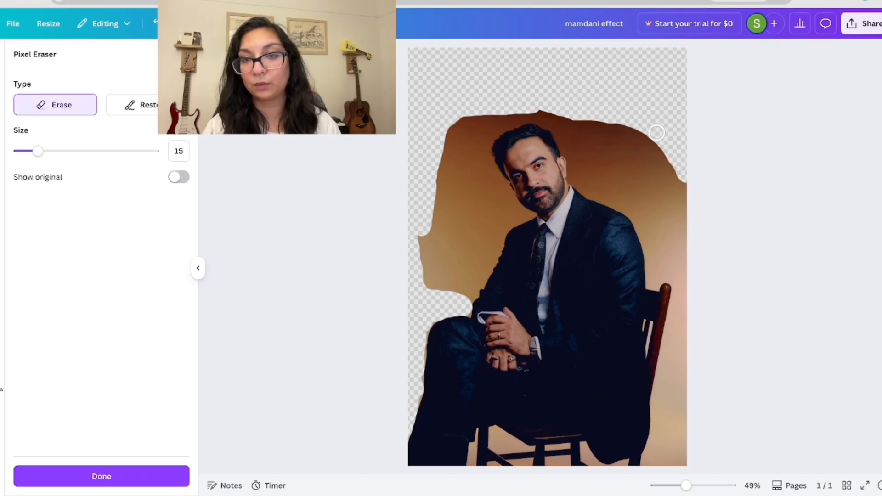
mouse_move(682, 169)
mouse_down()
mouse_move(690, 208)
mouse_move(679, 213)
mouse_move(671, 183)
mouse_move(686, 206)
mouse_move(661, 156)
mouse_move(586, 115)
mouse_move(525, 110)
mouse_move(470, 122)
mouse_move(443, 153)
mouse_move(447, 128)
mouse_move(428, 181)
mouse_move(425, 246)
mouse_move(421, 231)
mouse_move(424, 222)
mouse_move(424, 276)
mouse_move(453, 287)
mouse_up()
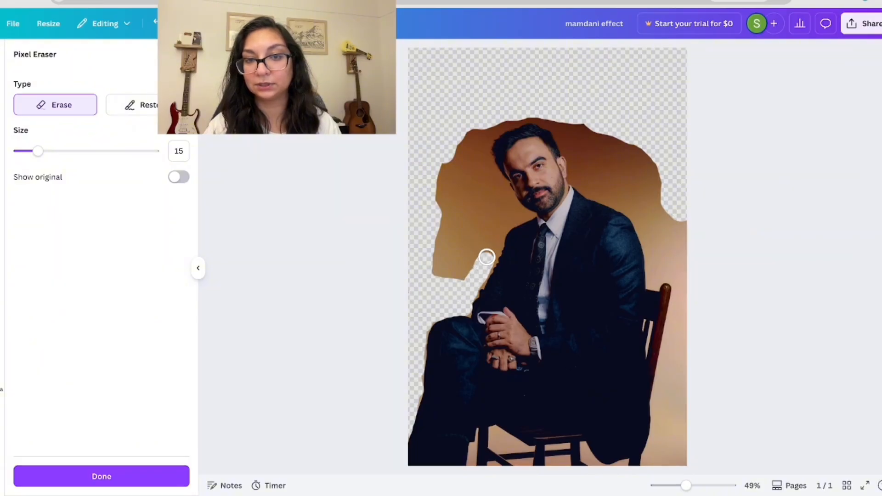
mouse_move(490, 248)
mouse_down()
mouse_move(503, 219)
mouse_move(517, 217)
mouse_move(485, 174)
mouse_move(490, 124)
mouse_move(448, 162)
mouse_move(430, 283)
mouse_move(461, 263)
mouse_move(453, 212)
mouse_move(480, 237)
mouse_up()
mouse_move(483, 136)
mouse_down()
mouse_move(516, 114)
mouse_move(557, 118)
mouse_move(620, 150)
mouse_move(675, 201)
mouse_move(561, 128)
mouse_up()
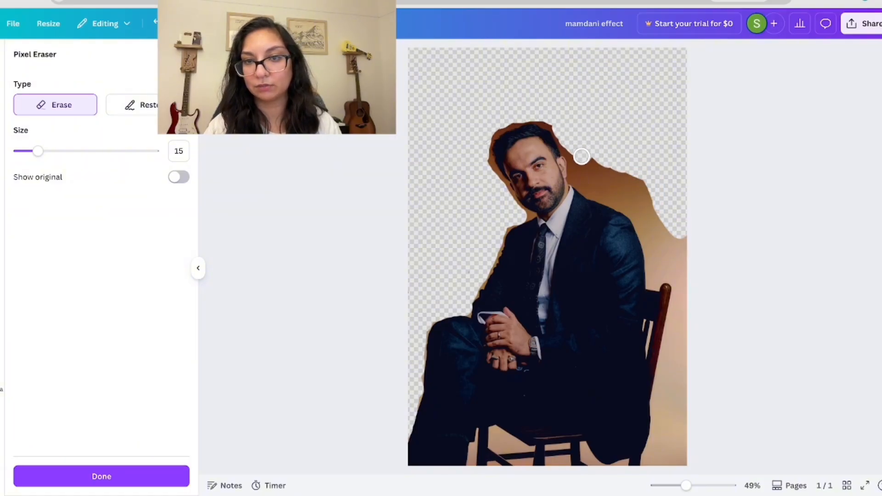
mouse_move(577, 154)
mouse_down()
mouse_move(587, 184)
mouse_move(601, 191)
mouse_move(597, 159)
mouse_move(593, 181)
mouse_move(623, 184)
mouse_up()
click(156, 22)
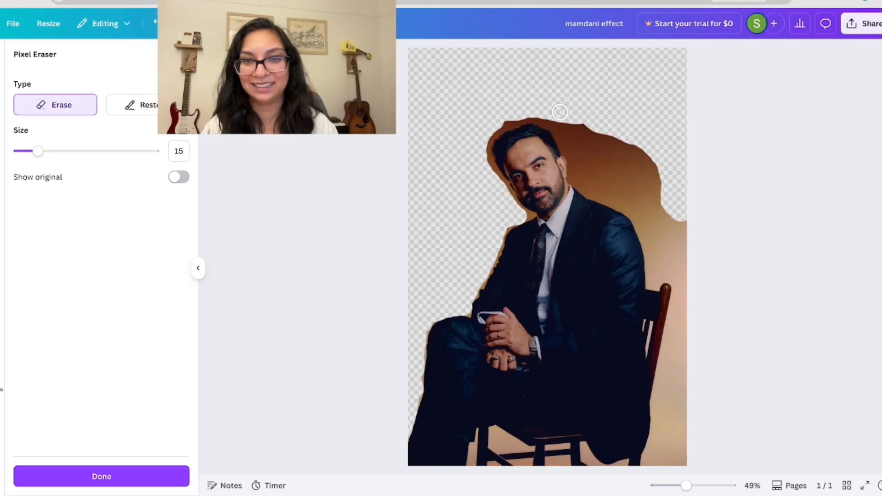
mouse_move(560, 113)
mouse_down()
mouse_move(593, 157)
mouse_move(552, 116)
mouse_up()
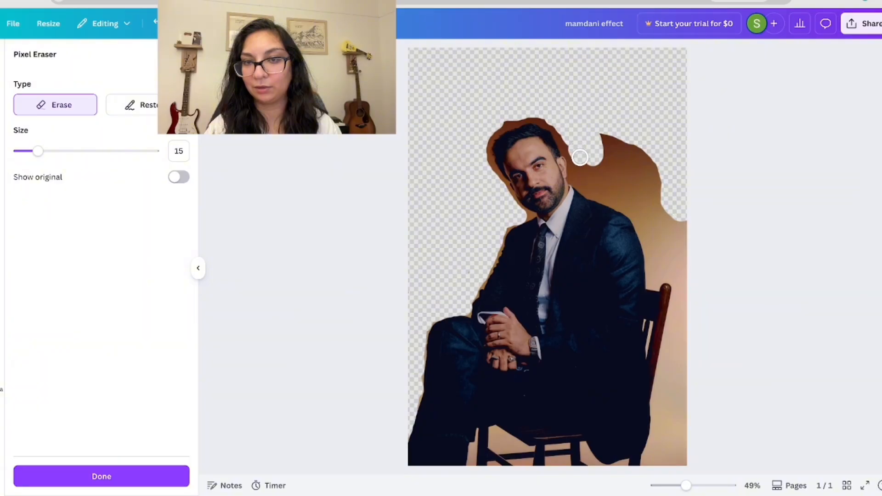
mouse_move(580, 158)
mouse_down()
mouse_move(596, 193)
mouse_move(635, 211)
mouse_move(658, 190)
mouse_move(648, 209)
mouse_move(621, 147)
mouse_move(601, 148)
mouse_move(620, 180)
mouse_move(679, 212)
mouse_move(668, 212)
mouse_move(654, 252)
mouse_move(679, 246)
mouse_move(673, 268)
mouse_move(655, 274)
mouse_move(683, 284)
mouse_up()
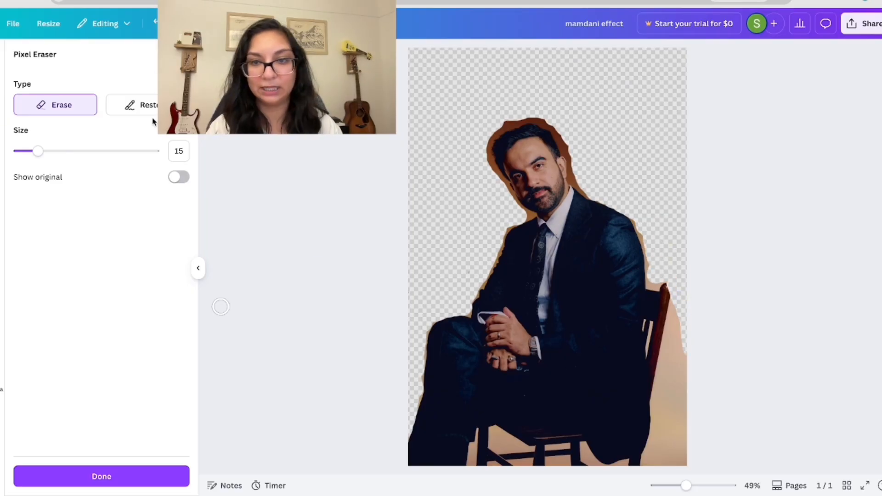
key(ctrl+z)
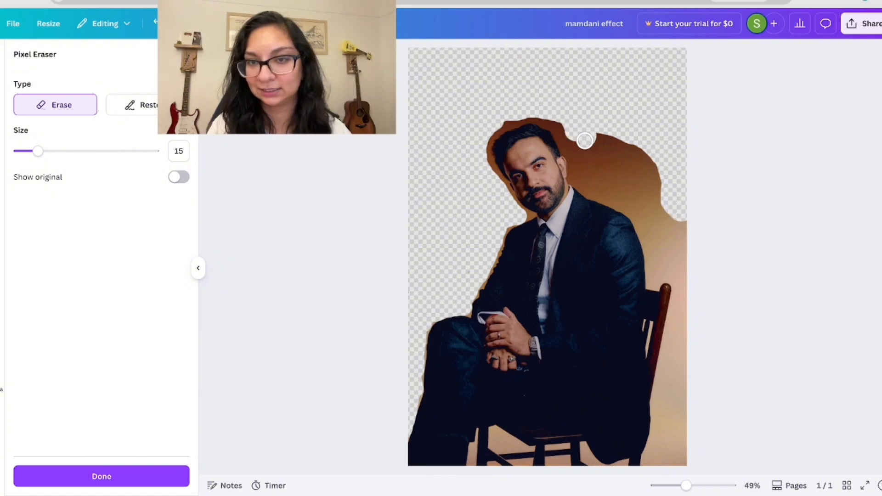
- Erase the remaining background to the right of the head, shoulder and chair, and finish the pixel erasing
mouse_move(560, 121)
mouse_down()
mouse_move(667, 176)
mouse_move(659, 200)
mouse_move(653, 172)
mouse_move(630, 173)
mouse_move(576, 143)
mouse_move(598, 188)
mouse_move(607, 175)
mouse_move(681, 222)
mouse_move(654, 235)
mouse_move(638, 200)
mouse_move(612, 194)
mouse_move(643, 210)
mouse_move(656, 241)
mouse_move(624, 201)
mouse_move(683, 285)
mouse_move(665, 269)
mouse_move(656, 276)
mouse_move(654, 254)
mouse_move(665, 245)
mouse_move(685, 364)
mouse_move(673, 461)
mouse_move(653, 461)
mouse_move(666, 461)
mouse_move(681, 292)
mouse_move(660, 442)
mouse_move(658, 404)
mouse_move(679, 311)
mouse_up()
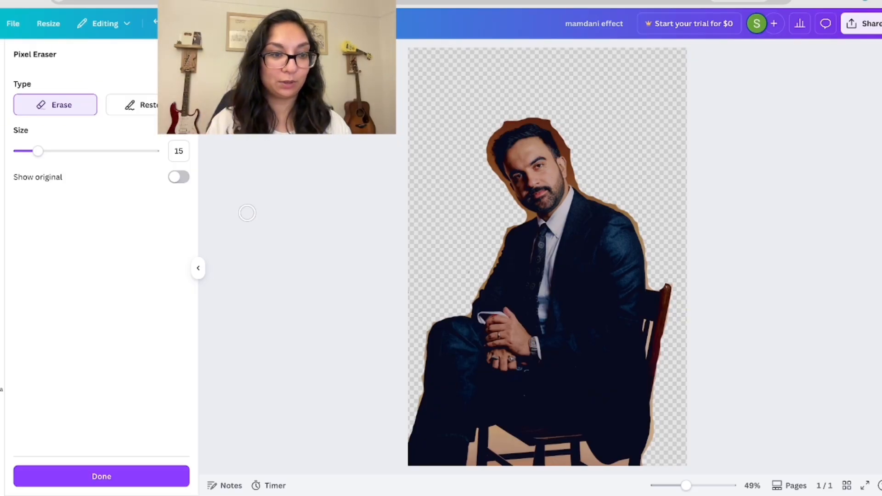
click(85, 478)
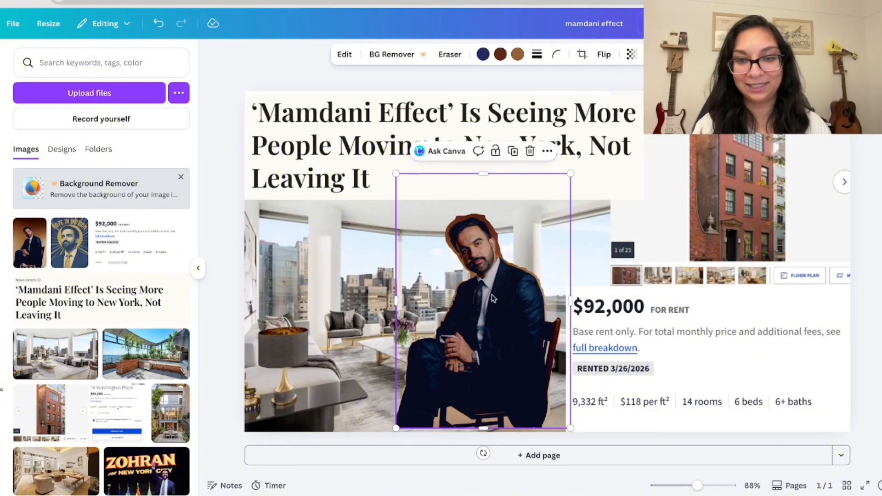
- Shrink the cutout of the seated man and place it in the lower right of the living-room photo
drag(462, 298, 466, 302)
drag(399, 178, 444, 260)
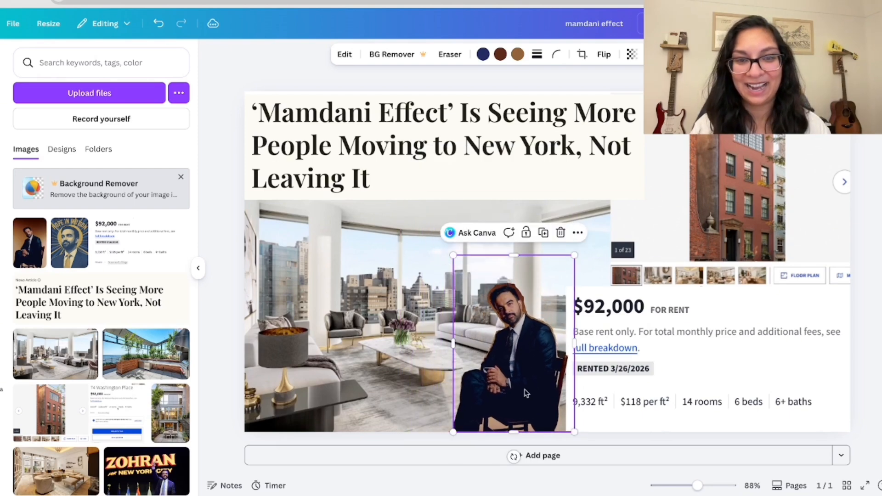
drag(534, 405, 508, 406)
click(874, 374)
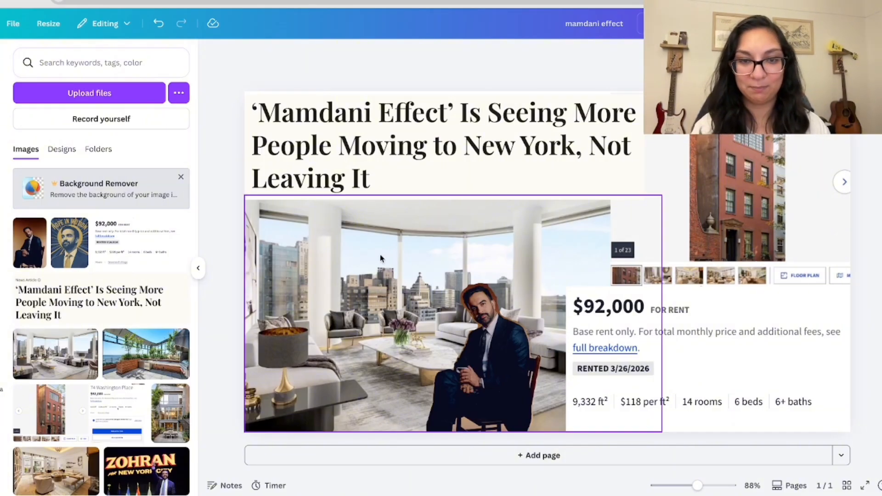
- Enlarge the cutout until the head overlaps the headline block, and shift it right to the living-room photo's edge beside the rent listing
click(458, 330)
drag(425, 255, 328, 154)
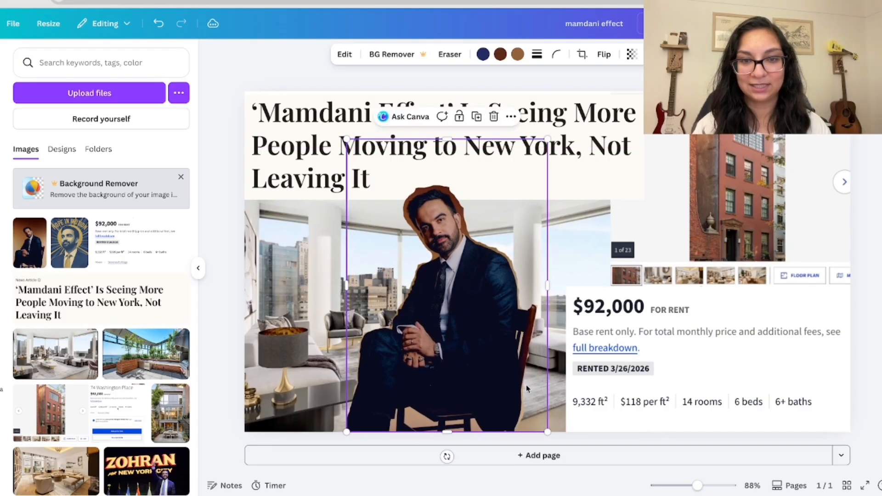
drag(481, 390, 518, 387)
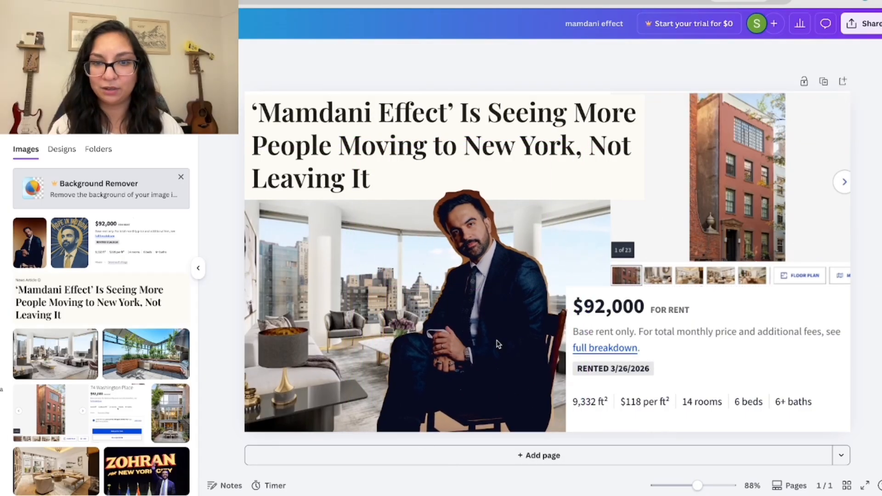
- Shrink the cutout of the seated man below the headline and place it at the photo's lower right, slightly overlapping the rent listing
click(494, 296)
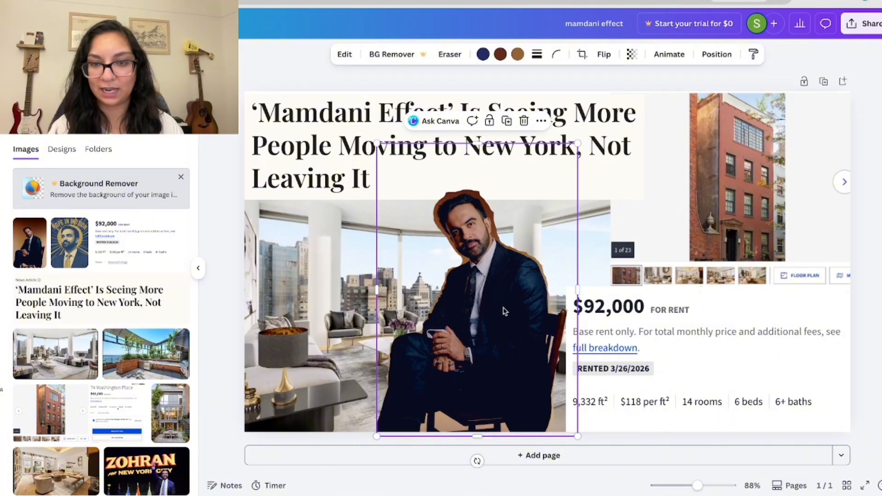
drag(503, 309, 508, 307)
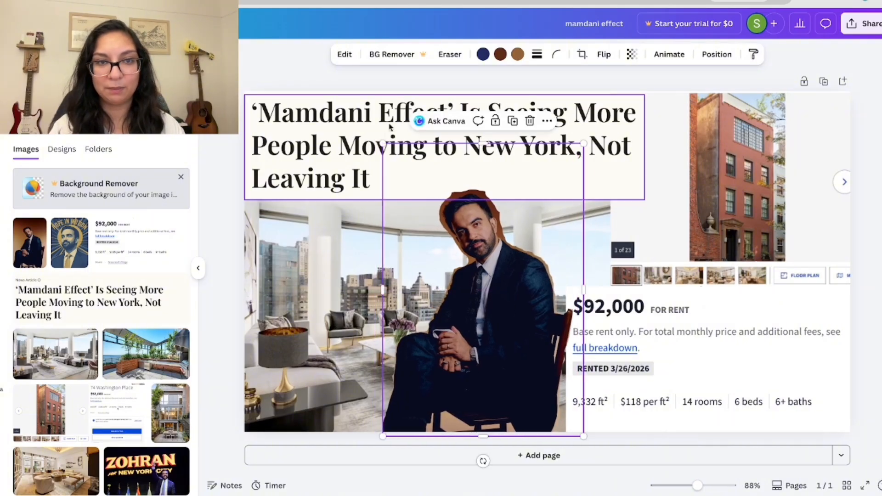
drag(382, 144, 445, 234)
drag(529, 387, 528, 385)
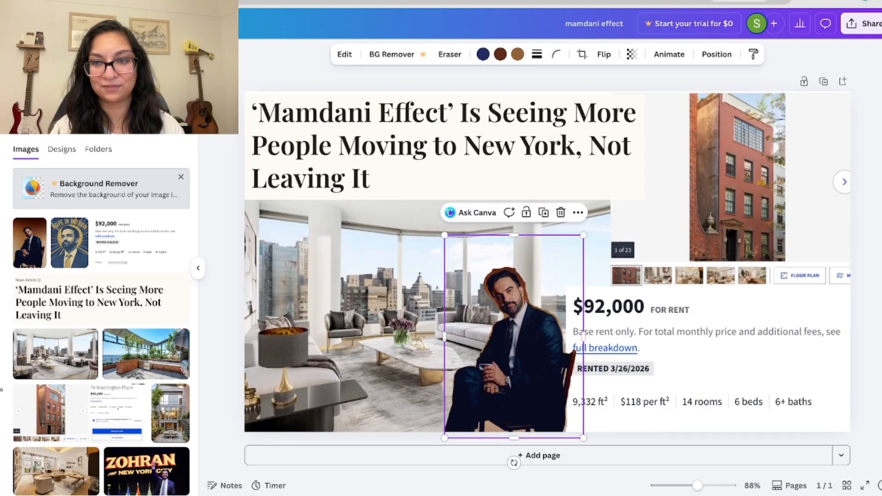
click(866, 356)
- Try adjusting the transparency of the seated man's cutout
click(525, 324)
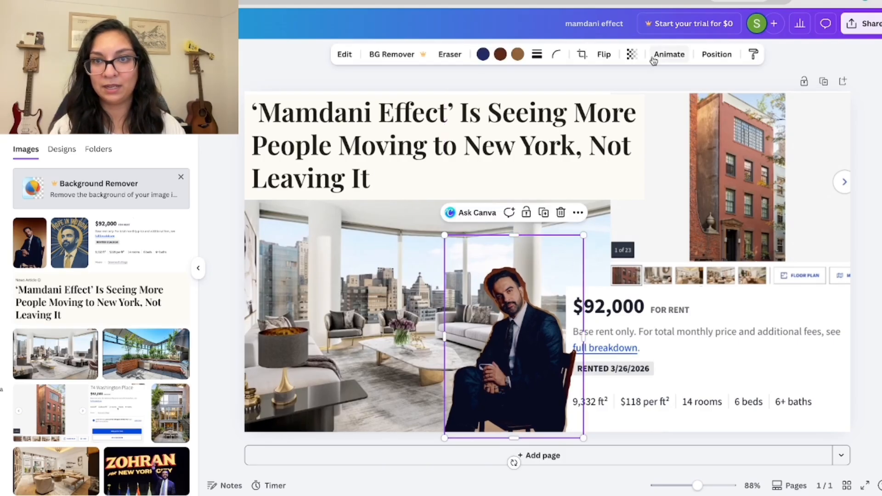
click(632, 55)
mouse_move(655, 104)
mouse_down()
mouse_move(583, 99)
mouse_move(662, 106)
mouse_up()
click(871, 377)
click(871, 377)
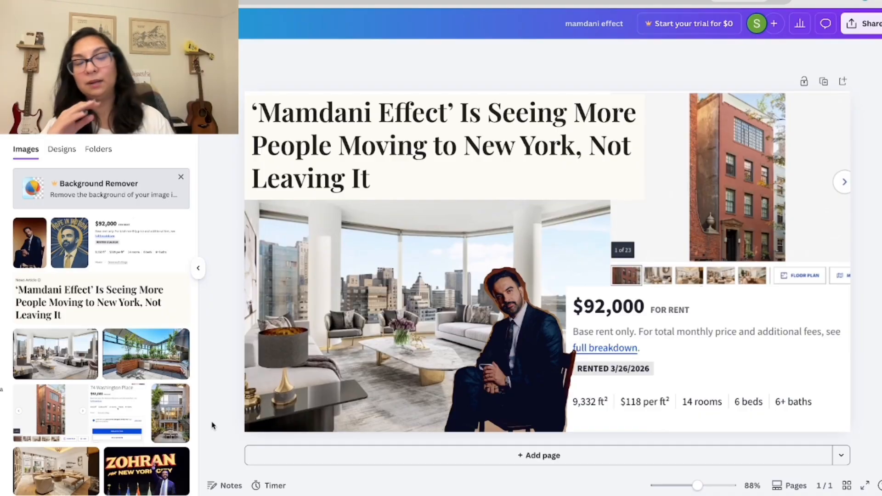
click(517, 215)
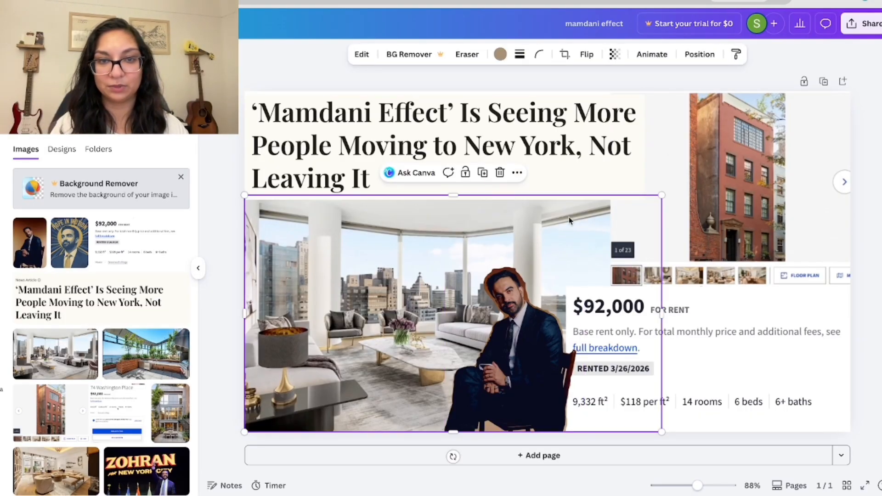
click(505, 175)
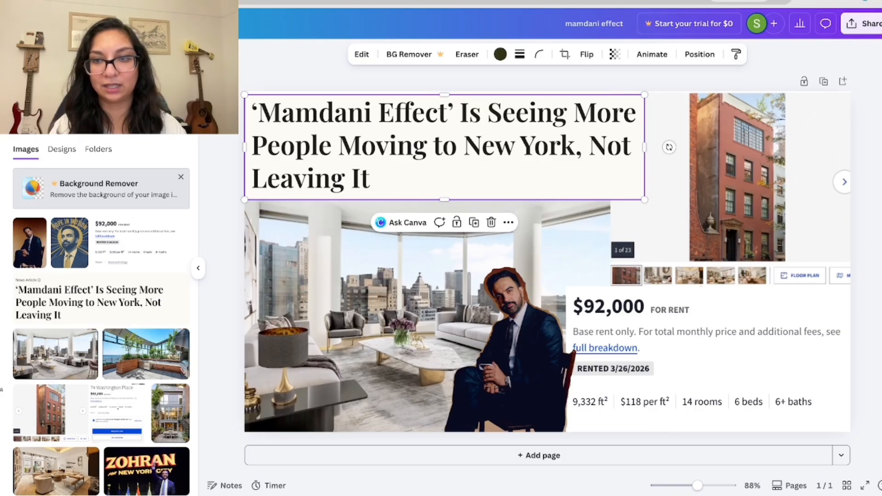
click(880, 389)
- Align the cutout with the page's bottom edge, shrink it slightly and nudge it left so the chair barely overlaps the rent listing
mouse_move(502, 356)
mouse_down()
mouse_move(500, 341)
mouse_move(501, 359)
mouse_move(501, 350)
mouse_up()
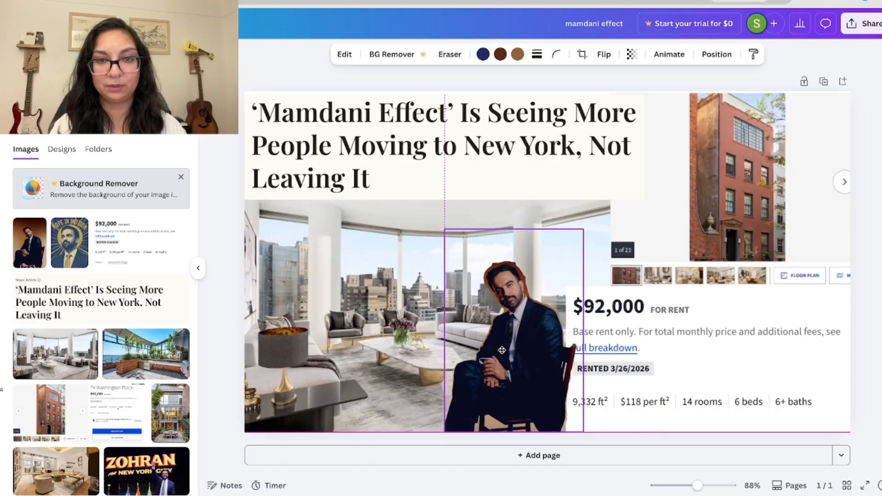
drag(445, 230, 440, 250)
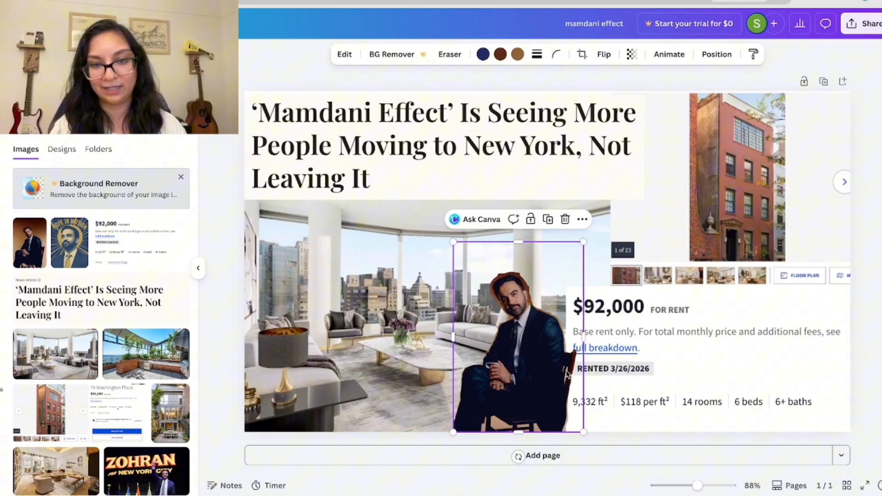
drag(541, 378, 537, 376)
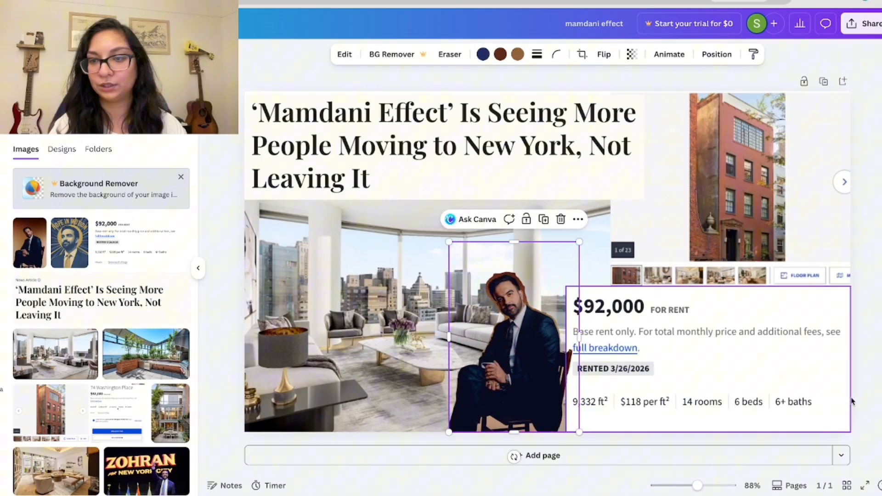
click(870, 398)
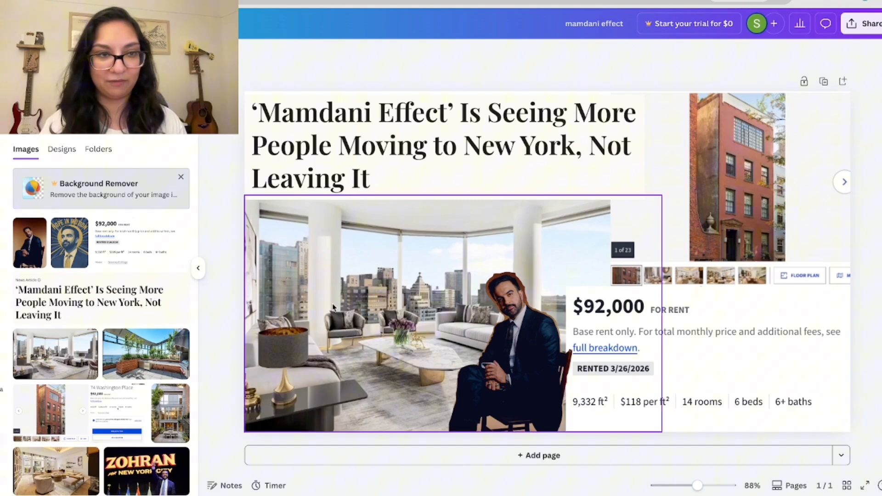
- Raise the full-page brown rectangle's opacity and set its fill to no color, leaving only the black border
click(198, 268)
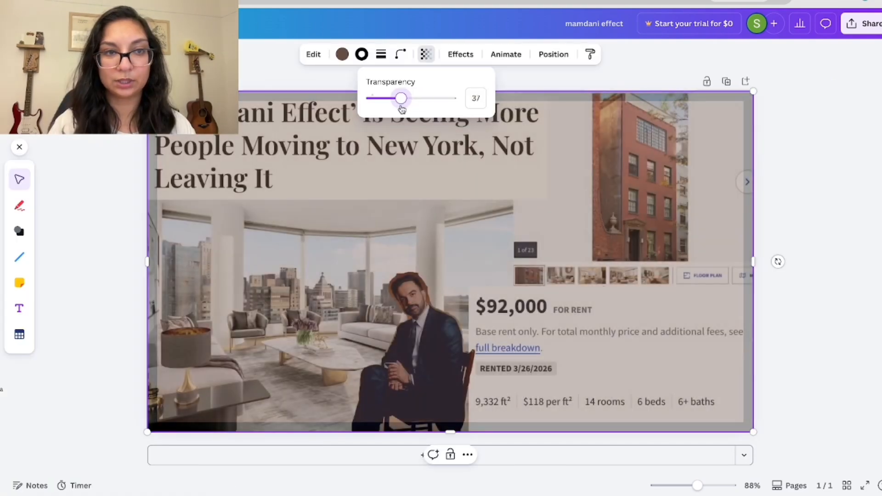
drag(402, 109, 455, 107)
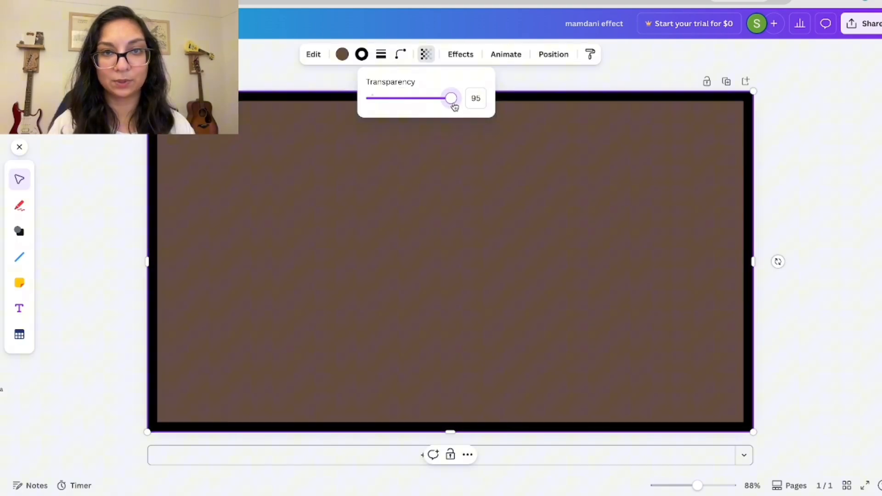
click(343, 55)
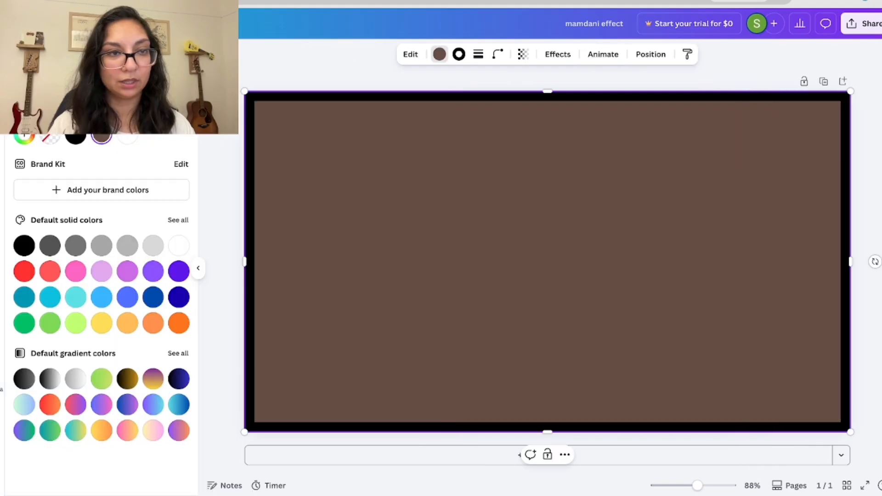
click(51, 141)
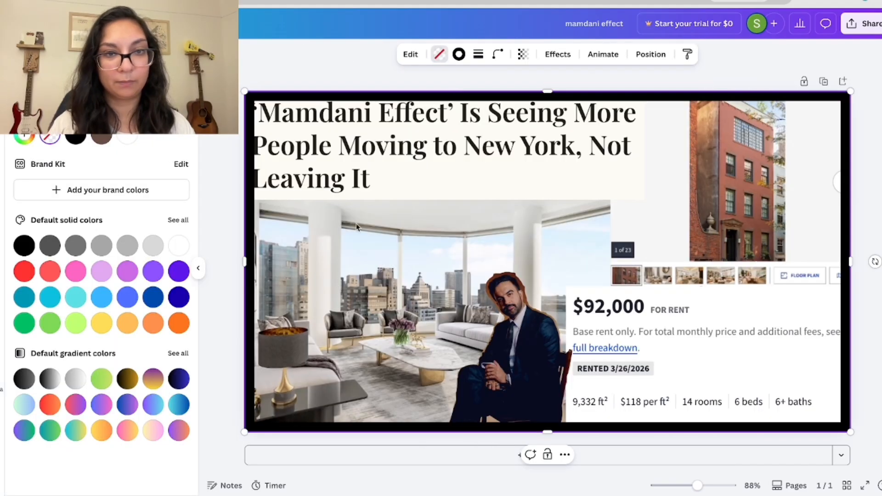
- Thin the rectangle's black border by lowering its stroke weight, and align the frame with the page edges
click(458, 62)
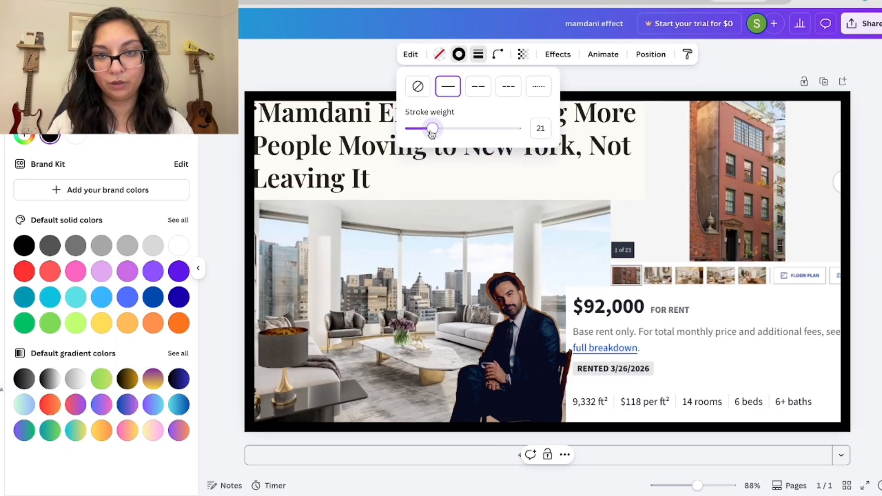
drag(432, 130, 426, 134)
click(219, 338)
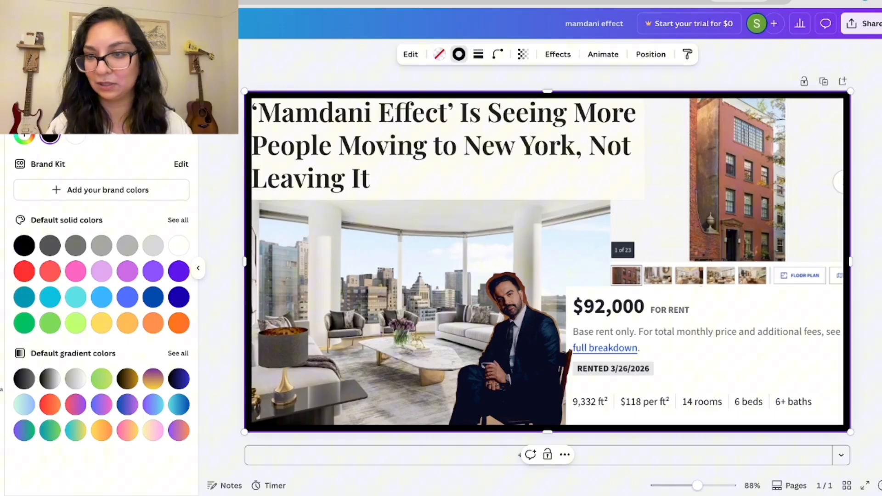
click(198, 269)
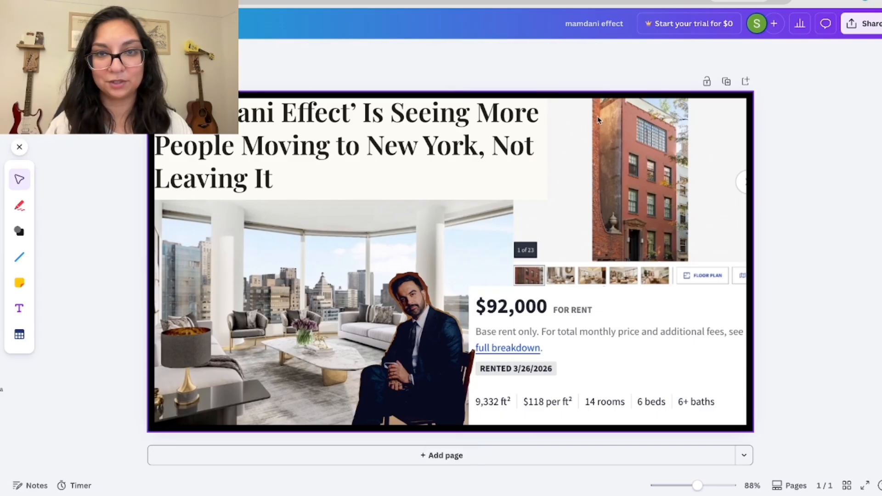
drag(582, 99, 587, 94)
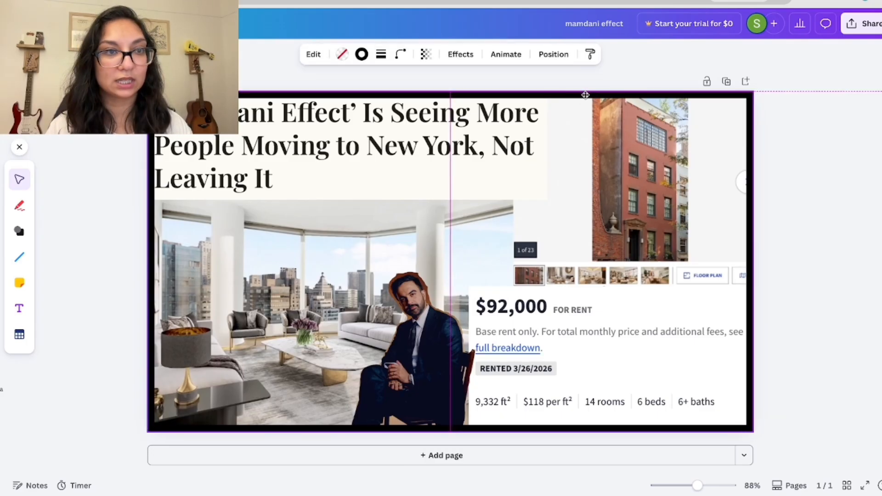